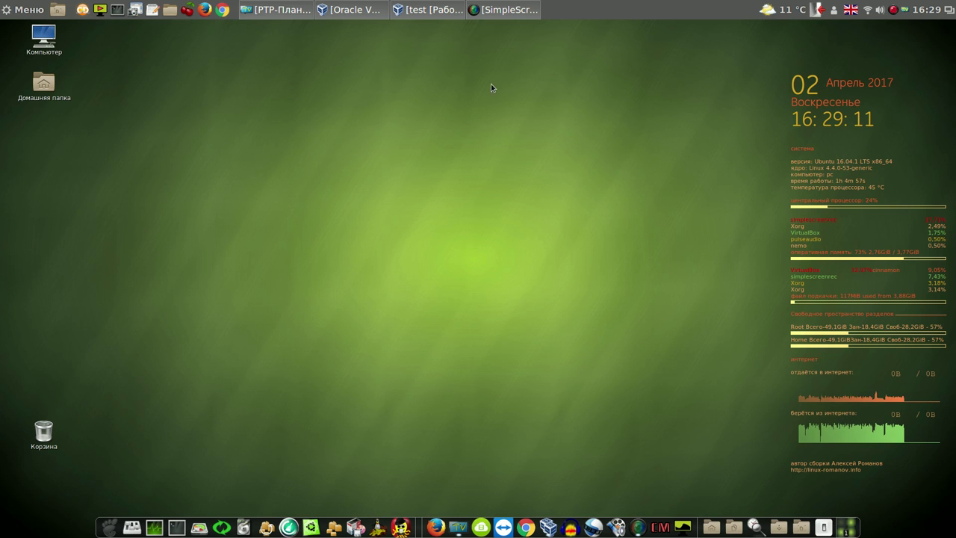
Bring up the test virtual machine's window, keep the Xubuntu session selected, and log in with the account password
{"action": "left_click", "coordinate": [430, 9]}
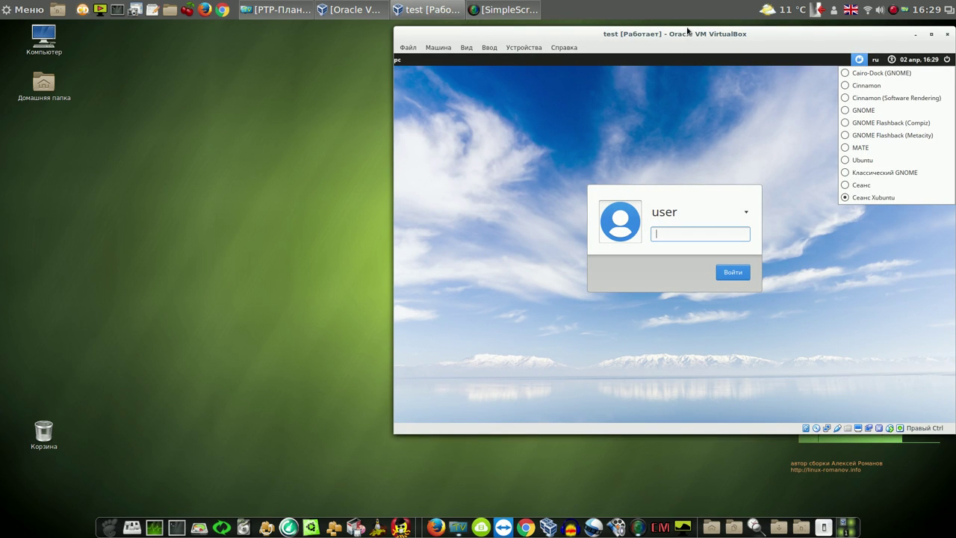
{"action": "left_click_drag", "start_coordinate": [687, 30], "coordinate": [554, 40]}
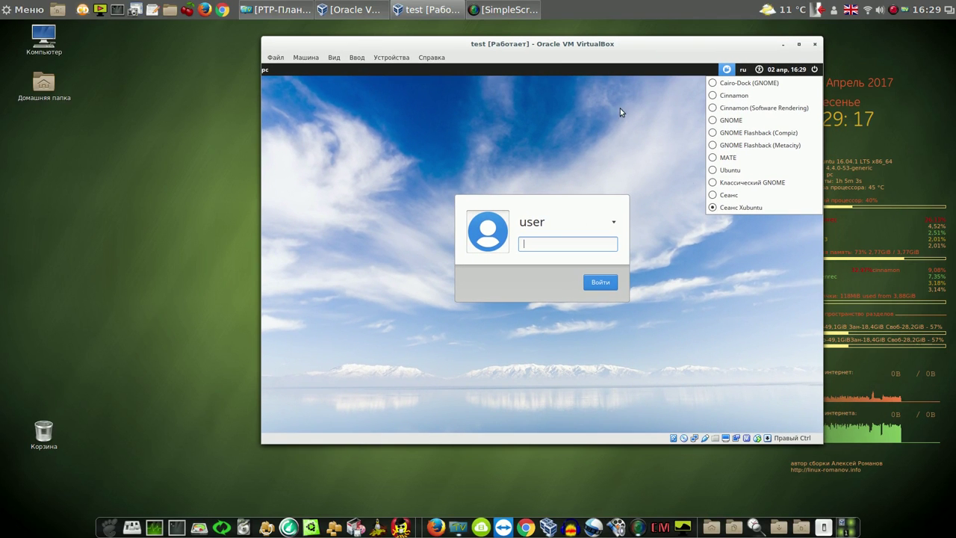
{"action": "left_click", "coordinate": [710, 208]}
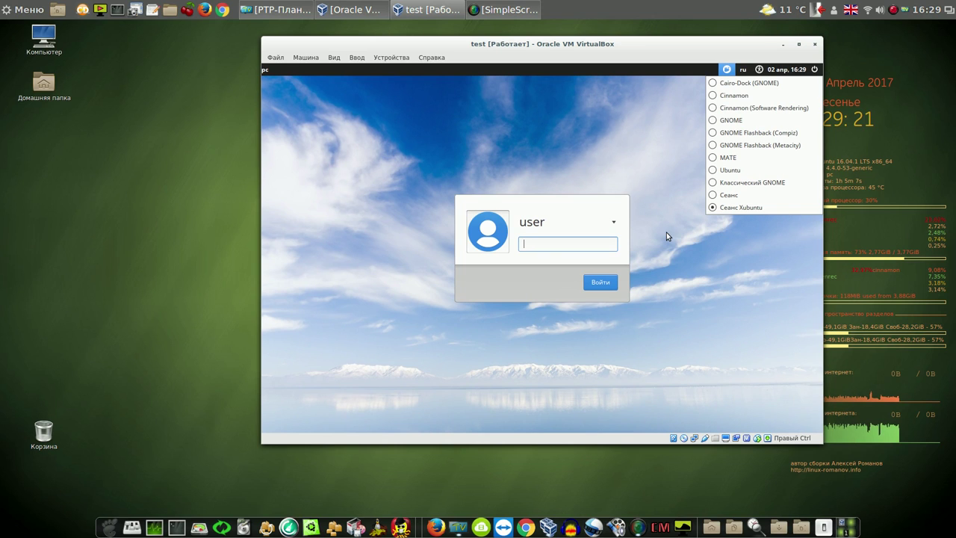
{"action": "left_click", "coordinate": [563, 245]}
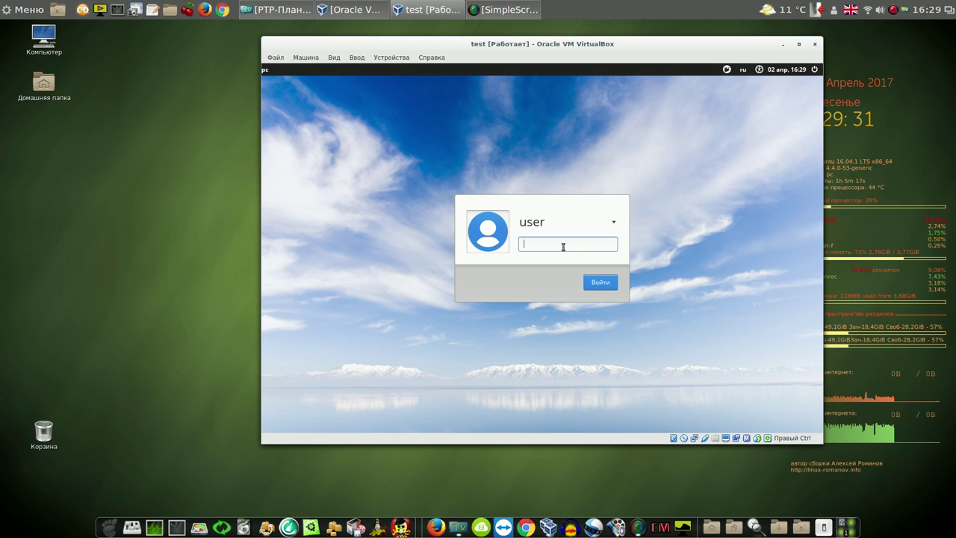
{"action": "type", "text": "1"}
{"action": "left_click", "coordinate": [606, 283]}
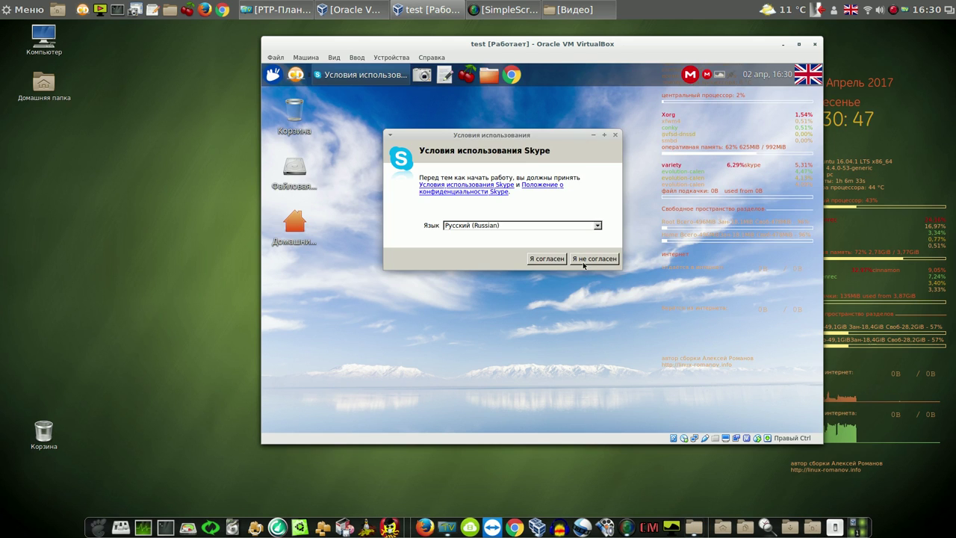
Decline the Skype terms of use and launch Cairo-Dock on the Xubuntu desktop
{"action": "left_click", "coordinate": [619, 326]}
{"action": "left_click", "coordinate": [601, 260]}
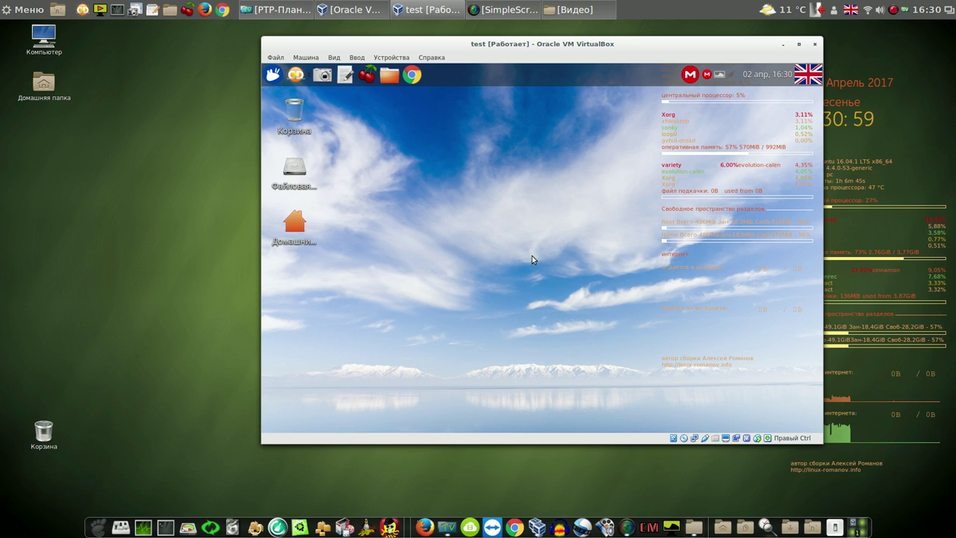
{"action": "left_click", "coordinate": [295, 77]}
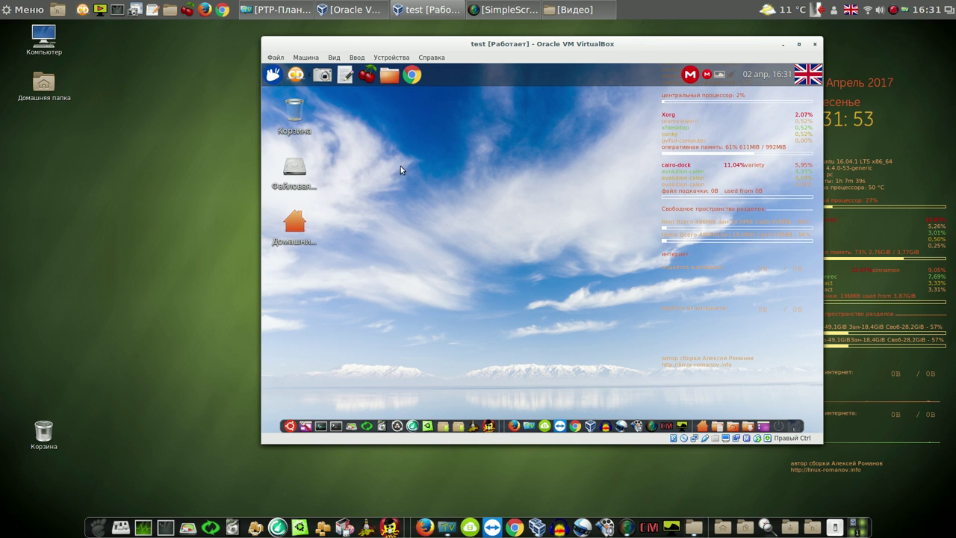
Log out of the Xubuntu session
{"action": "left_click", "coordinate": [275, 78]}
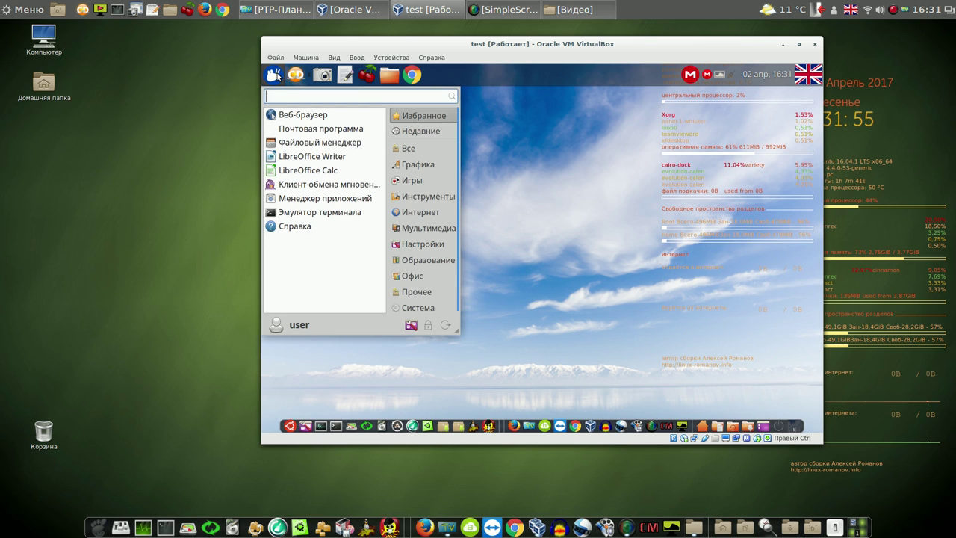
{"action": "left_click", "coordinate": [446, 328]}
{"action": "left_click", "coordinate": [473, 219]}
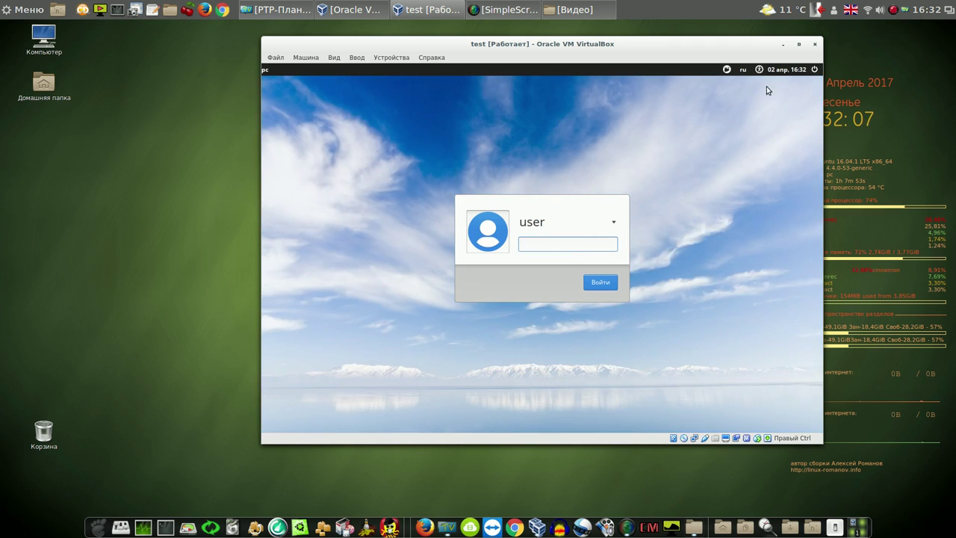
Choose the Ubuntu session on the login screen and log in with the account password
{"action": "left_click", "coordinate": [726, 71]}
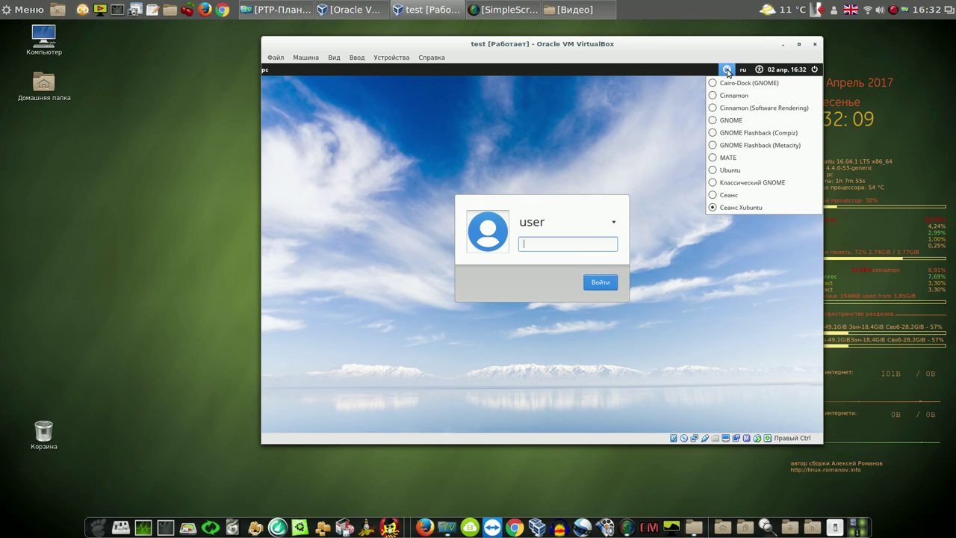
{"action": "left_click", "coordinate": [712, 170]}
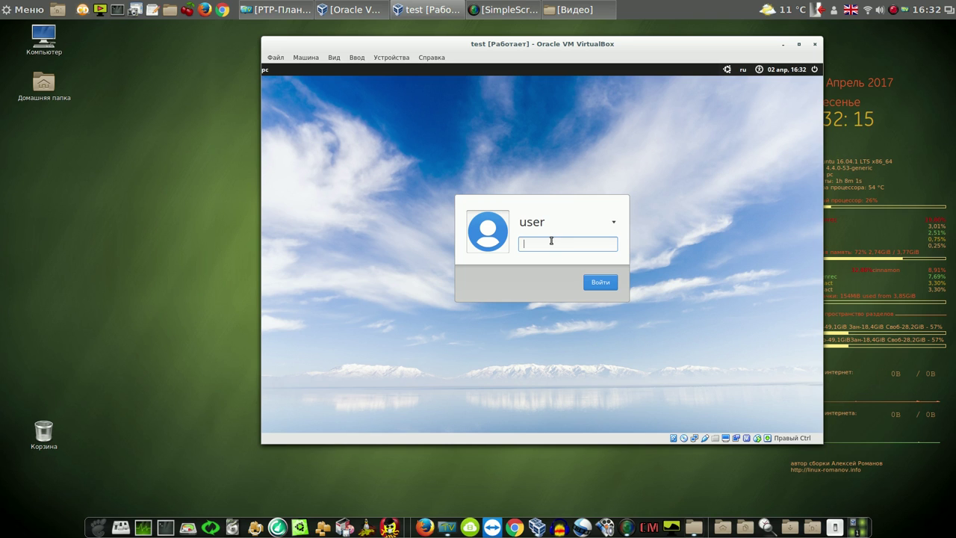
{"action": "type", "text": "1"}
{"action": "left_click", "coordinate": [601, 282]}
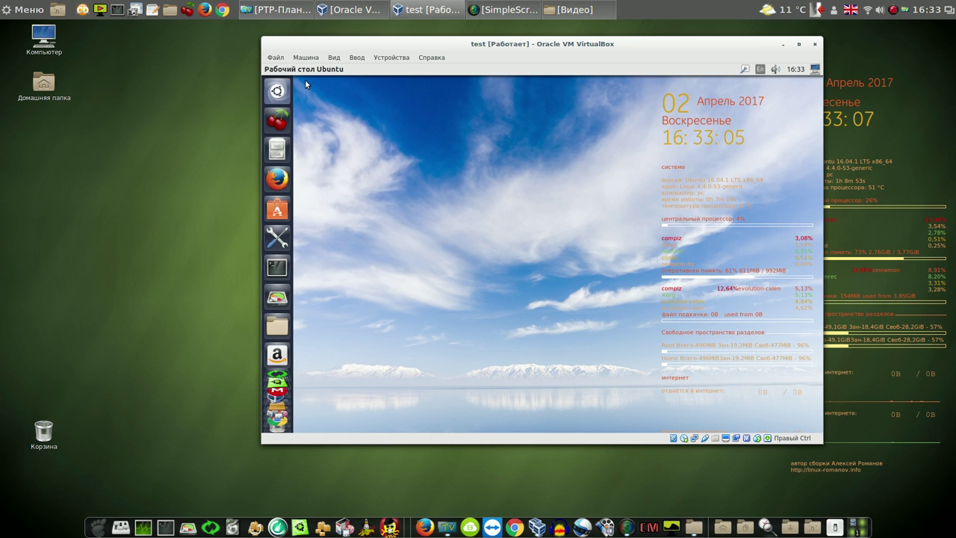
Log out of the Ubuntu session and confirm ending it
{"action": "left_click", "coordinate": [815, 69]}
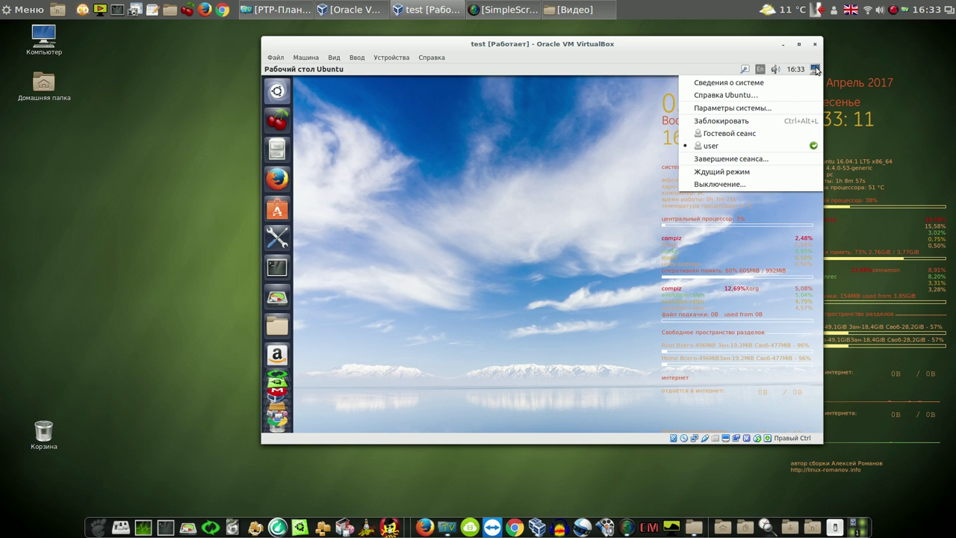
{"action": "left_click", "coordinate": [722, 159]}
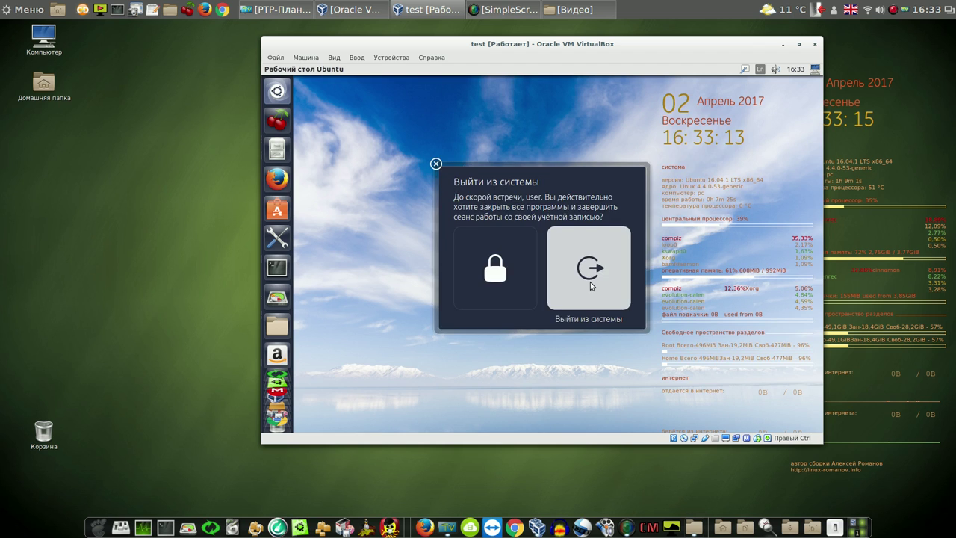
{"action": "left_click", "coordinate": [590, 285]}
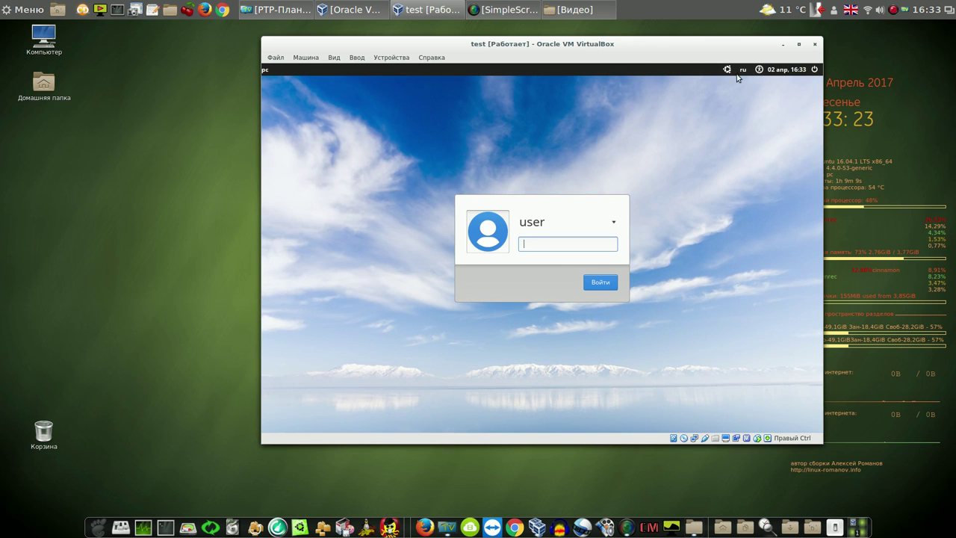
Choose the MATE session on the login screen and log in with the account password
{"action": "left_click", "coordinate": [728, 70]}
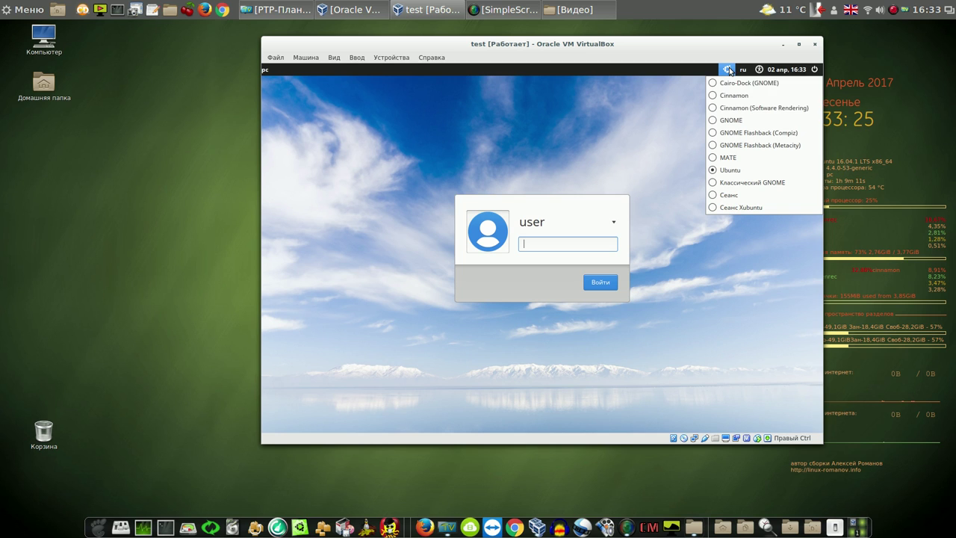
{"action": "left_click", "coordinate": [714, 157]}
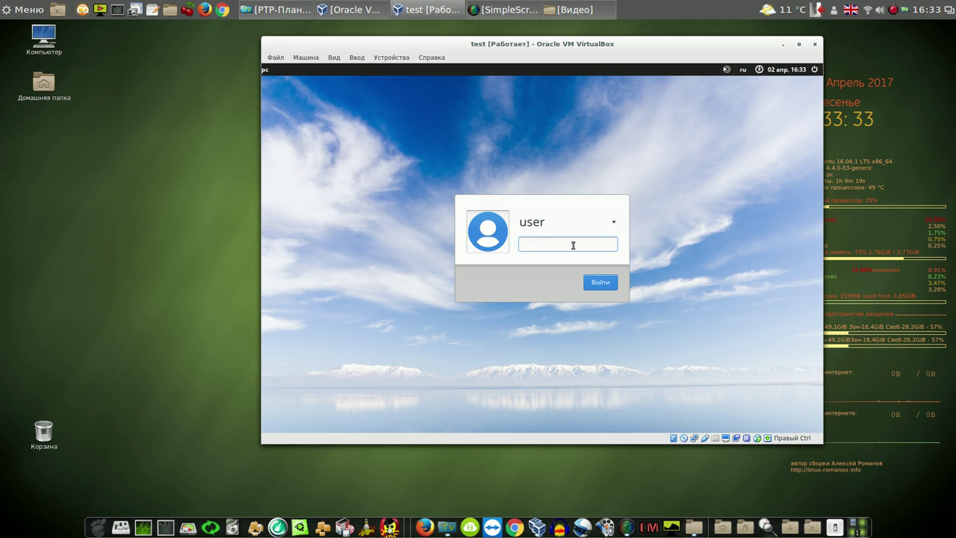
{"action": "type", "text": "1"}
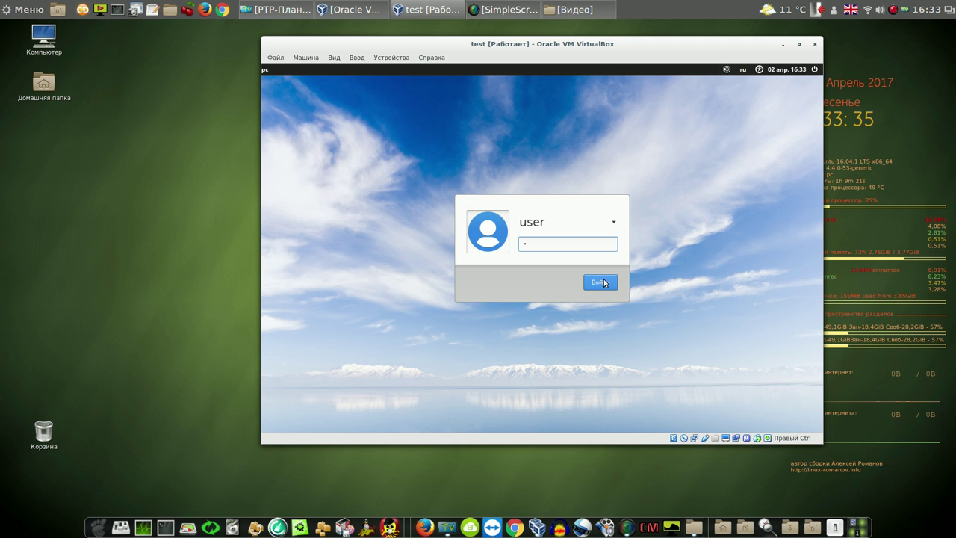
{"action": "left_click", "coordinate": [603, 283]}
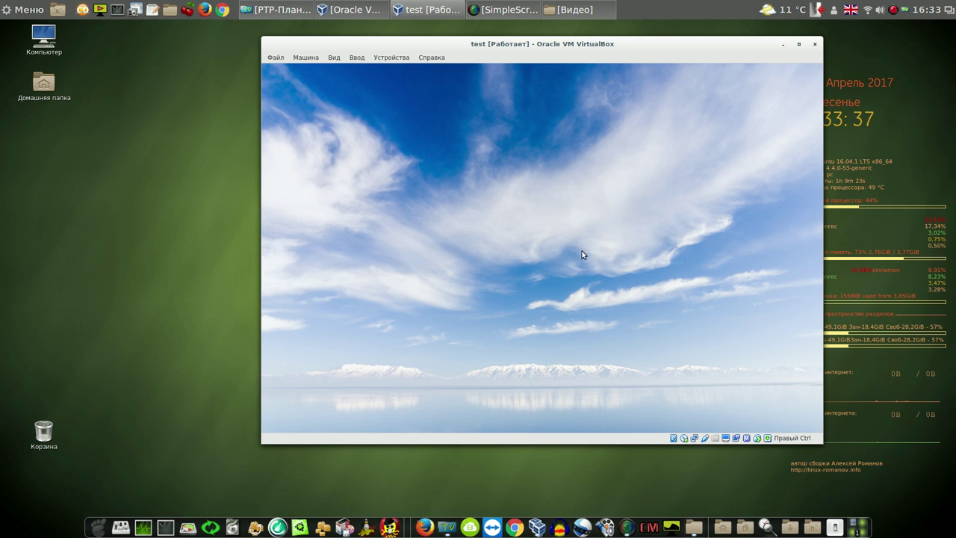
Clear the MEGAsync, Skype and Dropbox startup dialogs, declining the Skype terms and cancelling the Dropbox installation
{"action": "left_click_drag", "start_coordinate": [606, 42], "coordinate": [559, 41]}
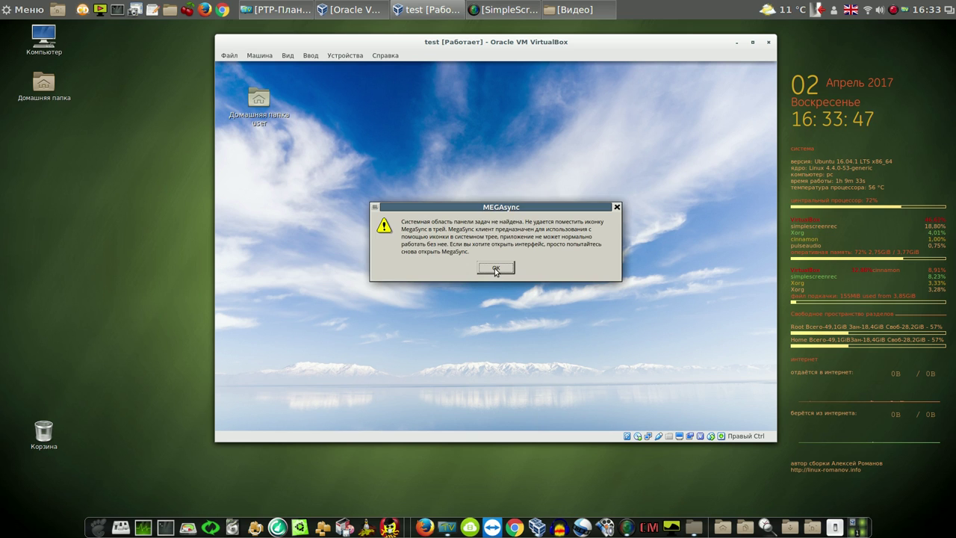
{"action": "left_click", "coordinate": [494, 271]}
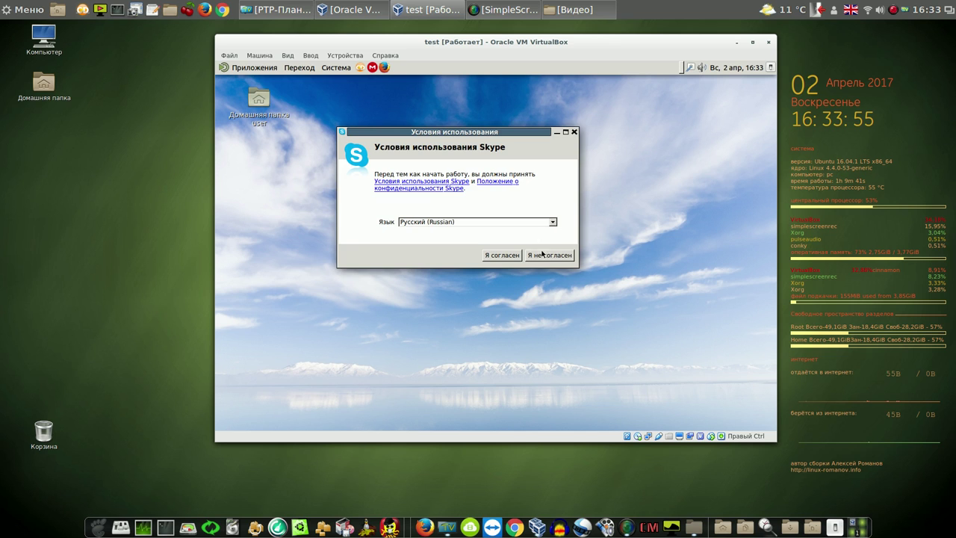
{"action": "left_click", "coordinate": [554, 256]}
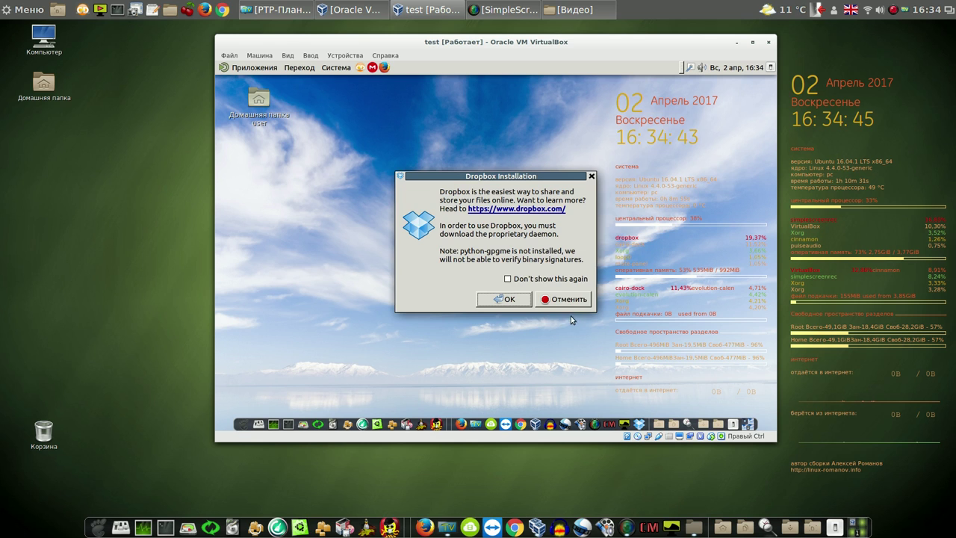
{"action": "left_click", "coordinate": [567, 299]}
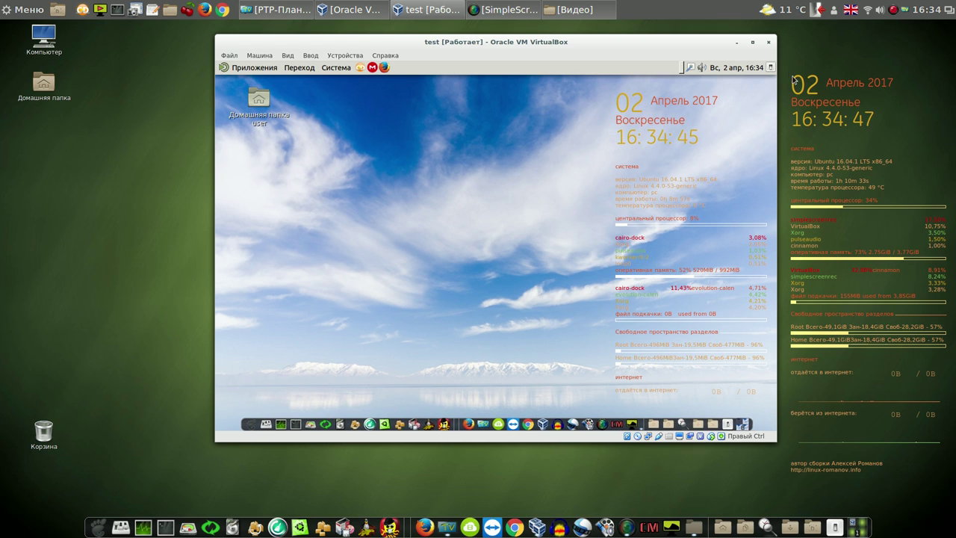
Cancel the system shutdown dialog and log out of the MATE session instead
{"action": "left_click", "coordinate": [770, 67]}
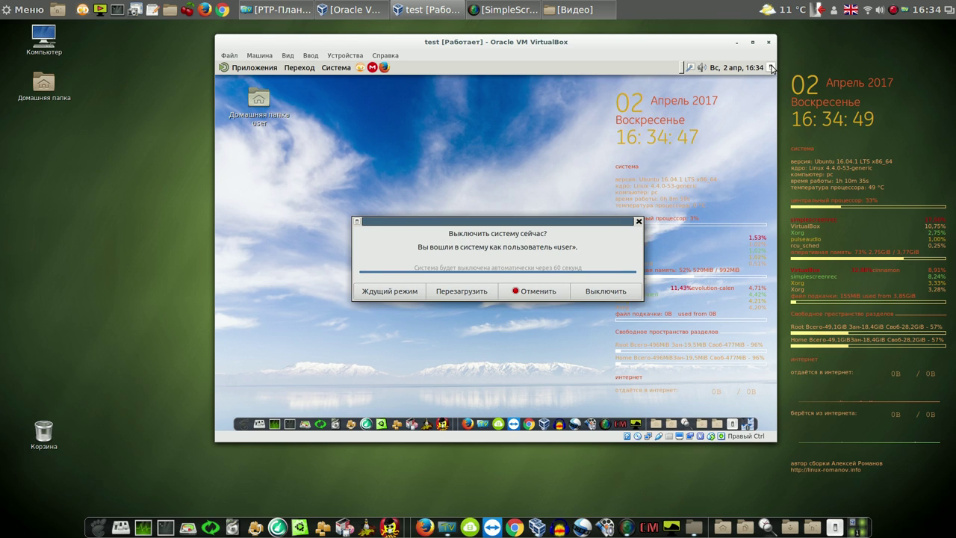
{"action": "left_click", "coordinate": [541, 294]}
{"action": "left_click", "coordinate": [333, 70]}
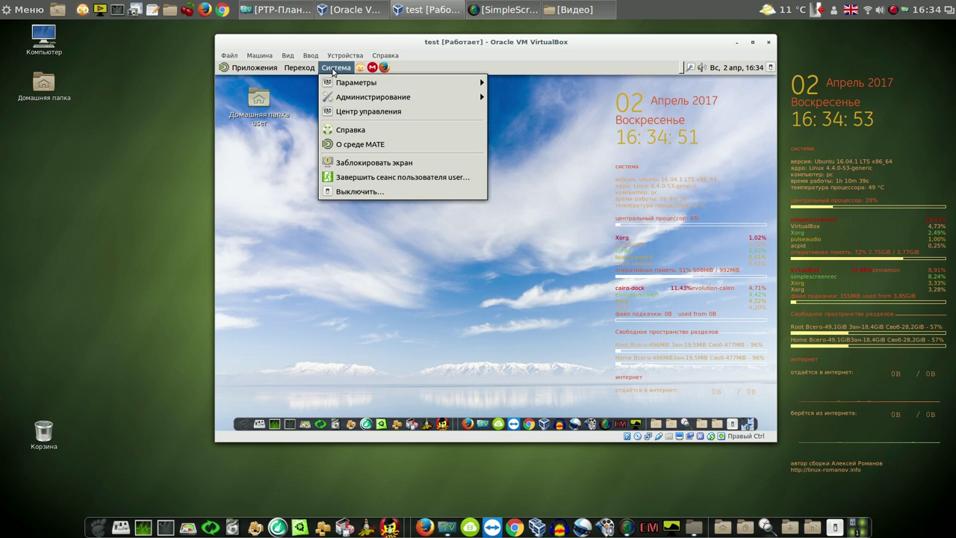
{"action": "left_click", "coordinate": [365, 177]}
{"action": "left_click", "coordinate": [612, 290]}
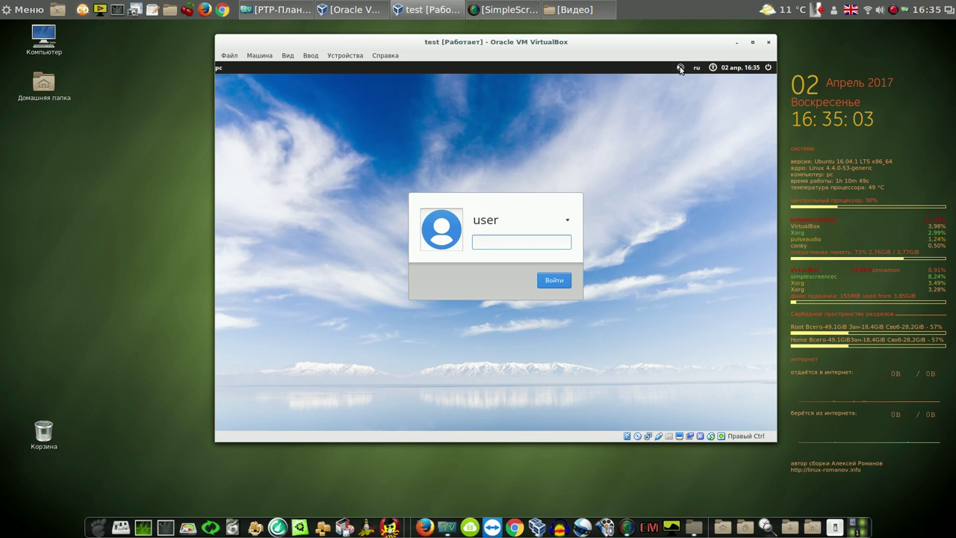
Choose the GNOME session on the login screen and log in with the account password
{"action": "left_click", "coordinate": [679, 68]}
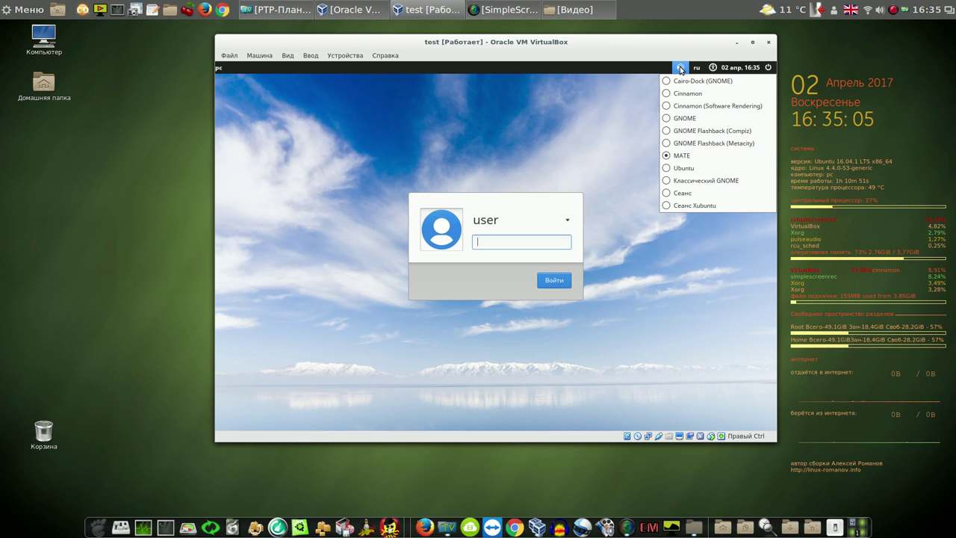
{"action": "left_click", "coordinate": [666, 119]}
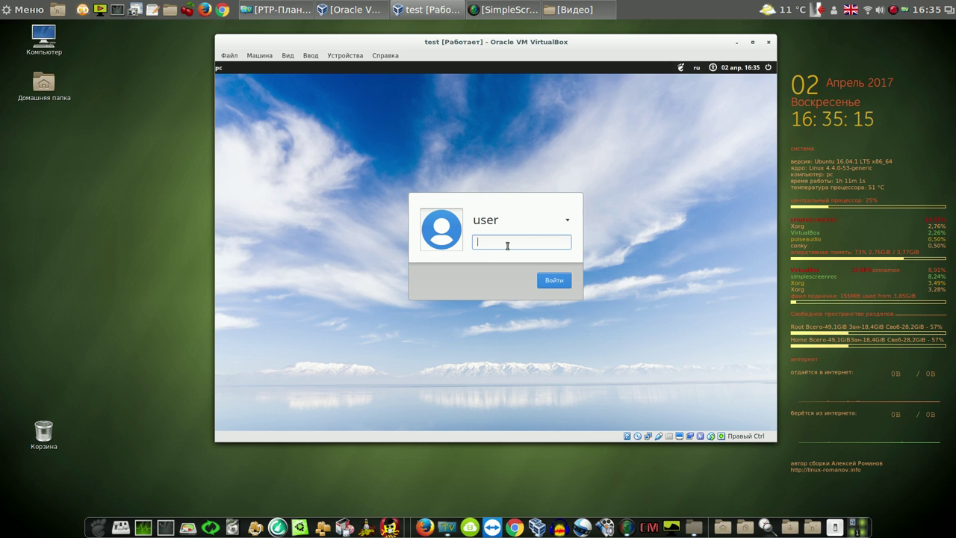
{"action": "type", "text": "1"}
{"action": "left_click", "coordinate": [554, 280]}
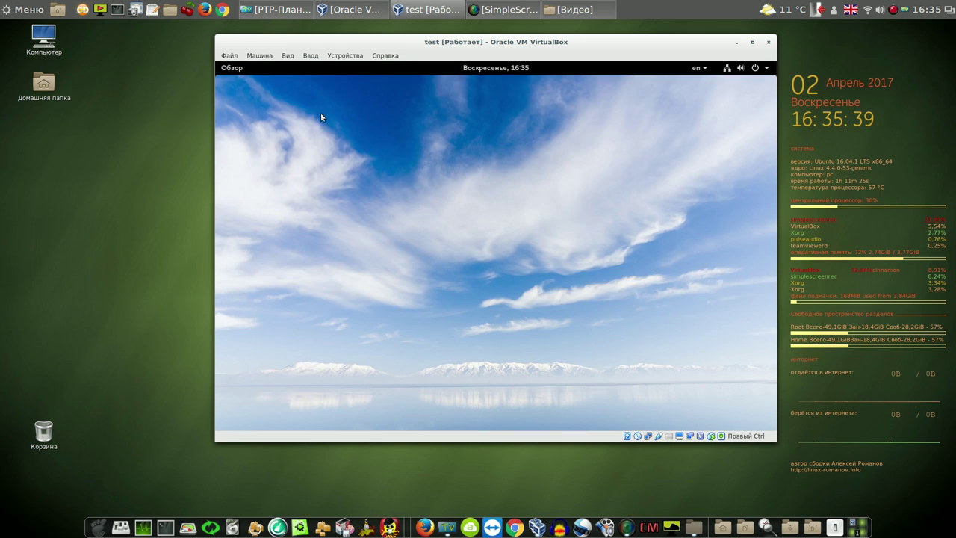
Open the GNOME activities overview and look through the pages of all installed applications
{"action": "left_click", "coordinate": [233, 71]}
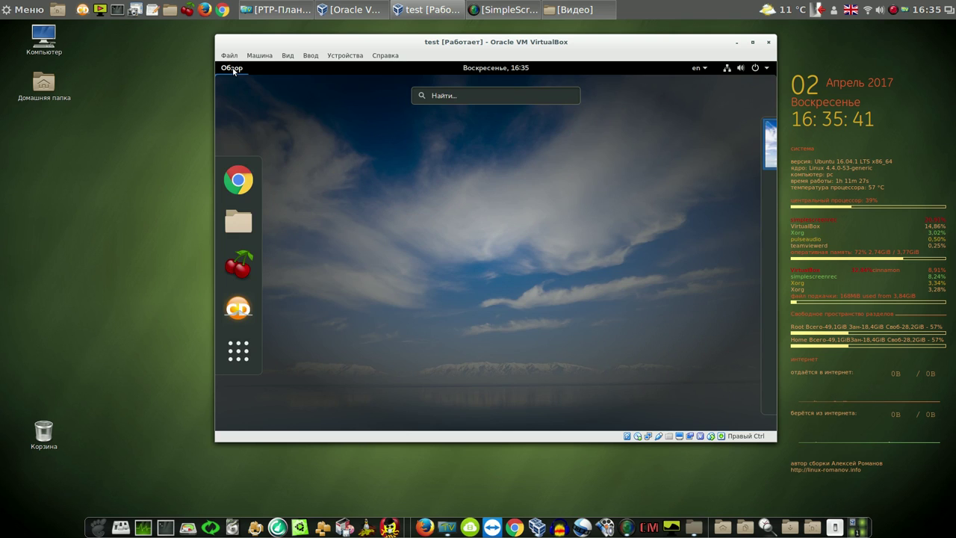
{"action": "left_click", "coordinate": [243, 343]}
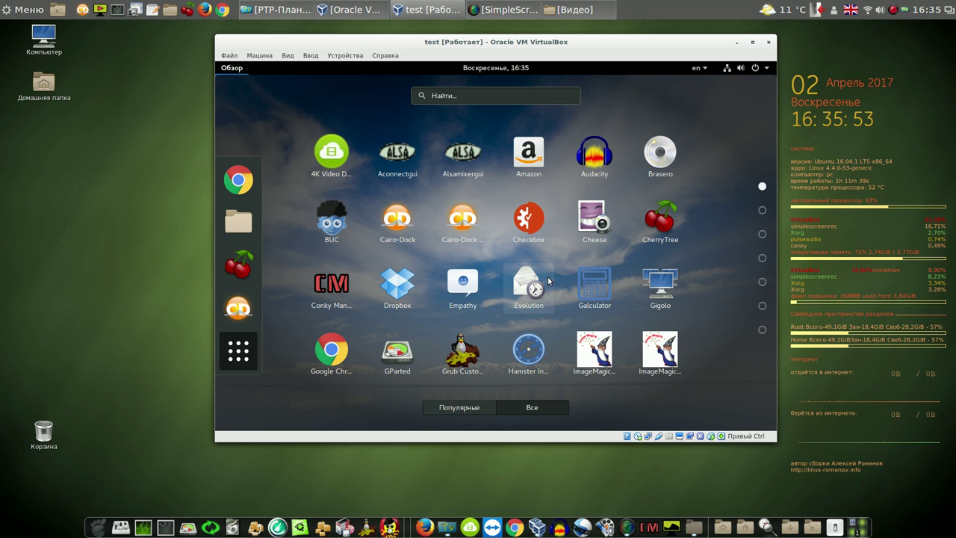
{"action": "left_click", "coordinate": [762, 281]}
{"action": "scroll", "coordinate": [717, 251], "scroll_direction": "down", "scroll_amount": 2}
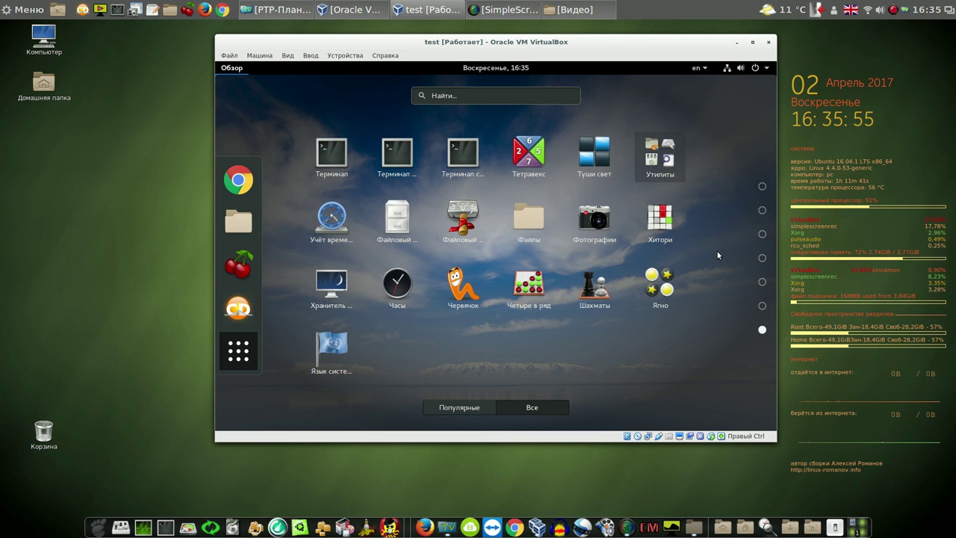
{"action": "left_click", "coordinate": [761, 211]}
{"action": "left_click", "coordinate": [761, 233]}
{"action": "left_click", "coordinate": [761, 258]}
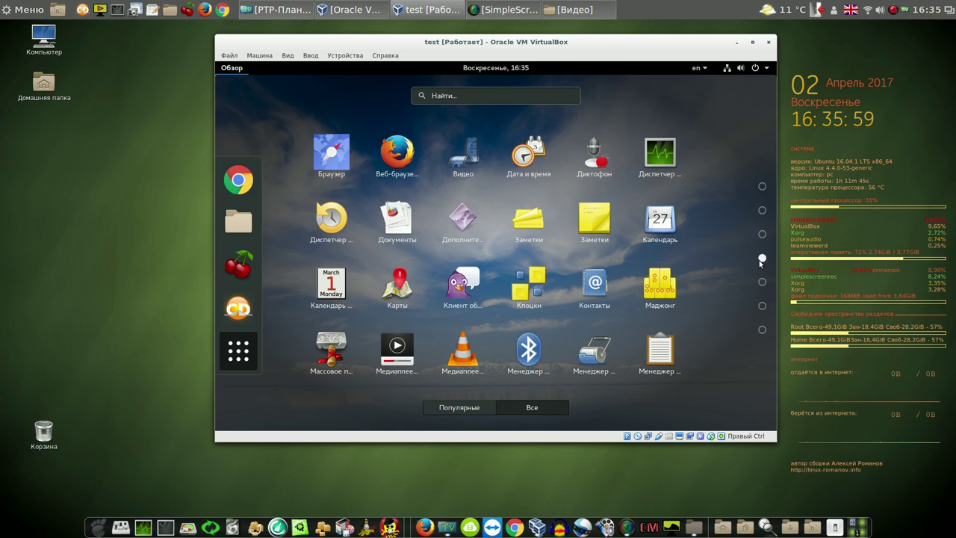
{"action": "left_click", "coordinate": [762, 282]}
{"action": "left_click", "coordinate": [761, 305]}
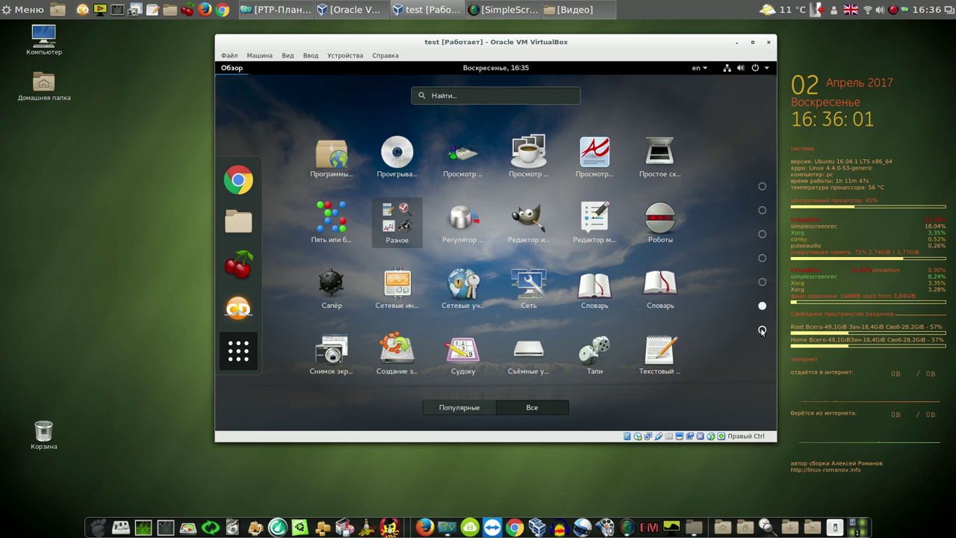
{"action": "left_click", "coordinate": [762, 329]}
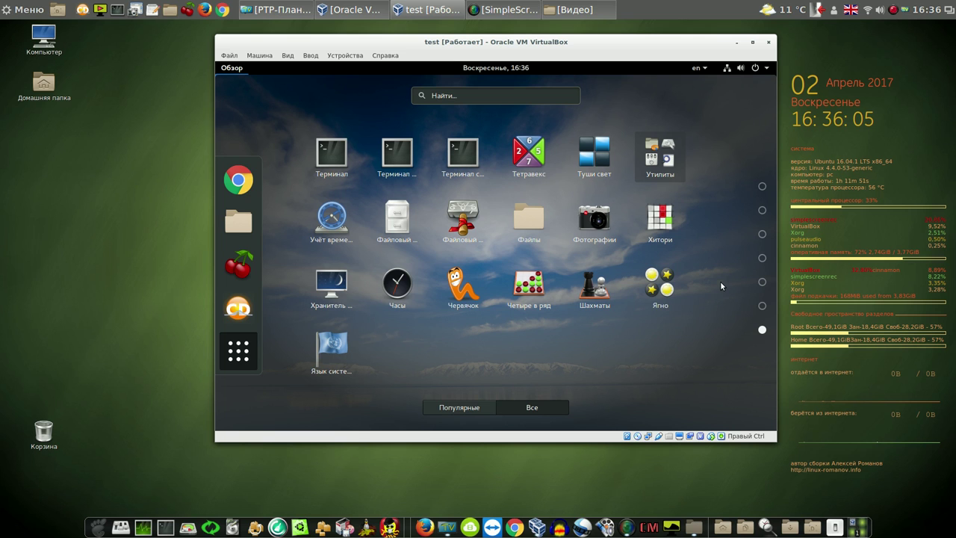
Launch Cairo-Dock from the GNOME overview's favourites and browse the full list of installed applications once more
{"action": "left_click", "coordinate": [239, 308]}
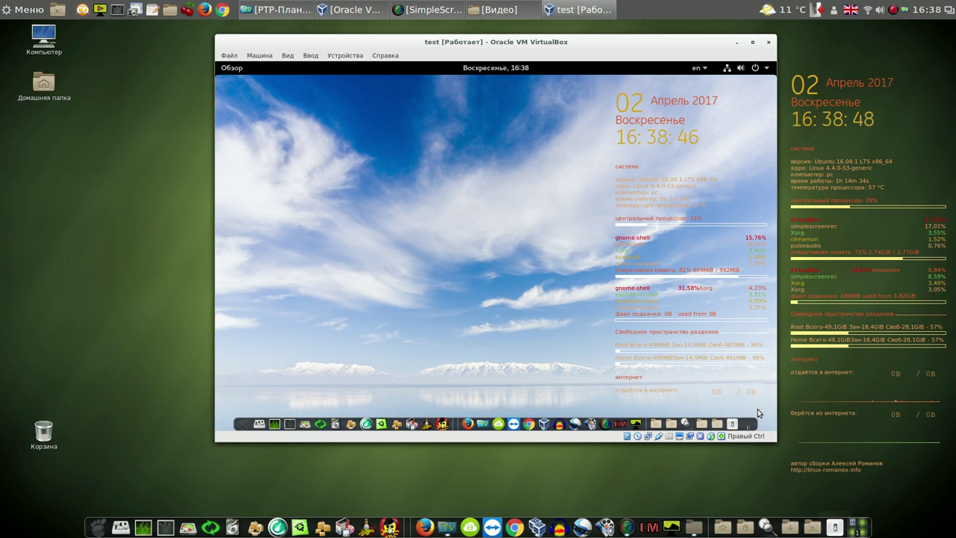
{"action": "left_click", "coordinate": [233, 68]}
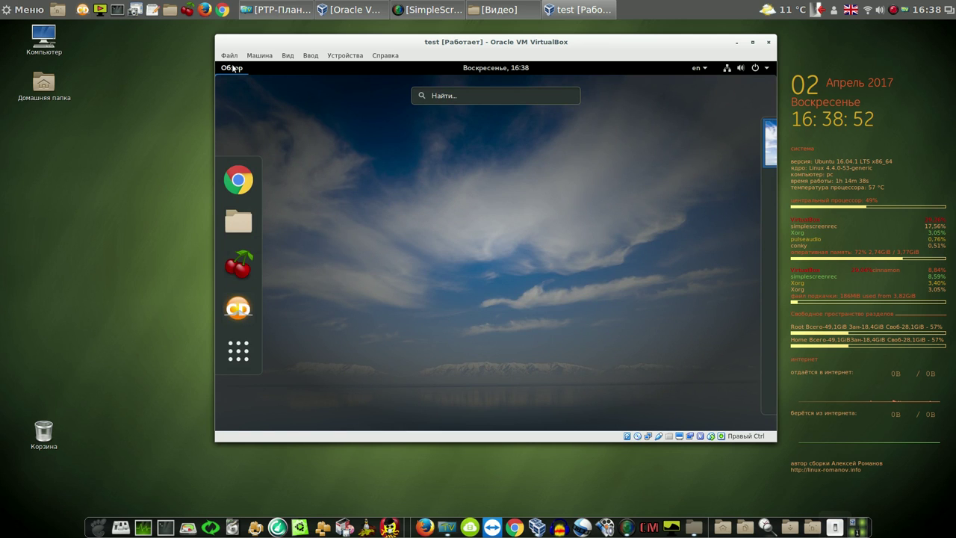
{"action": "left_click", "coordinate": [239, 356]}
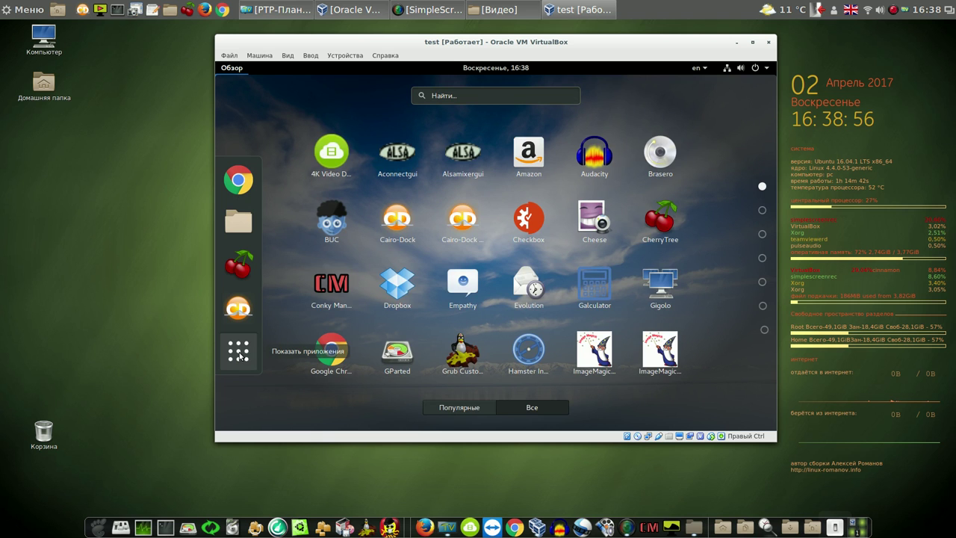
{"action": "scroll", "coordinate": [495, 242], "scroll_direction": "down", "scroll_amount": 6}
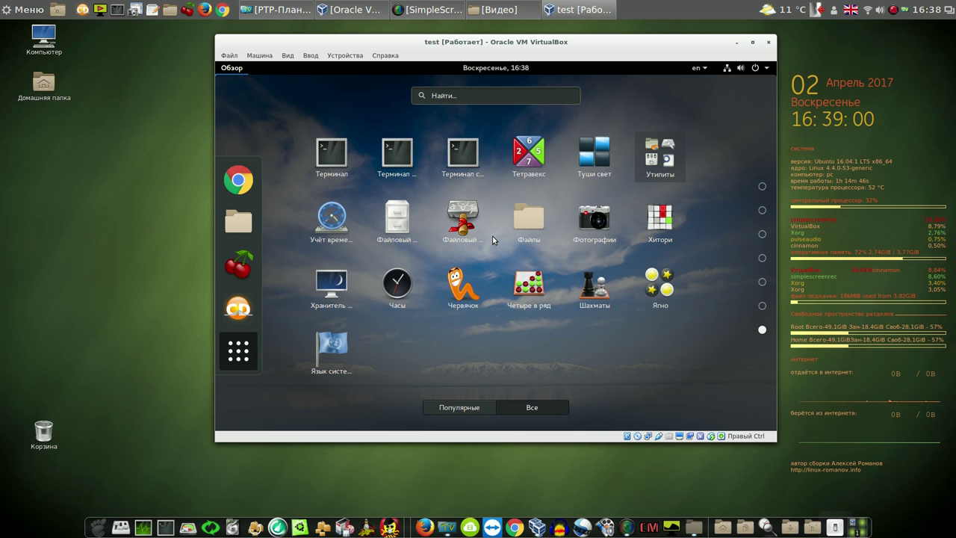
{"action": "scroll", "coordinate": [493, 238], "scroll_direction": "up", "scroll_amount": 6}
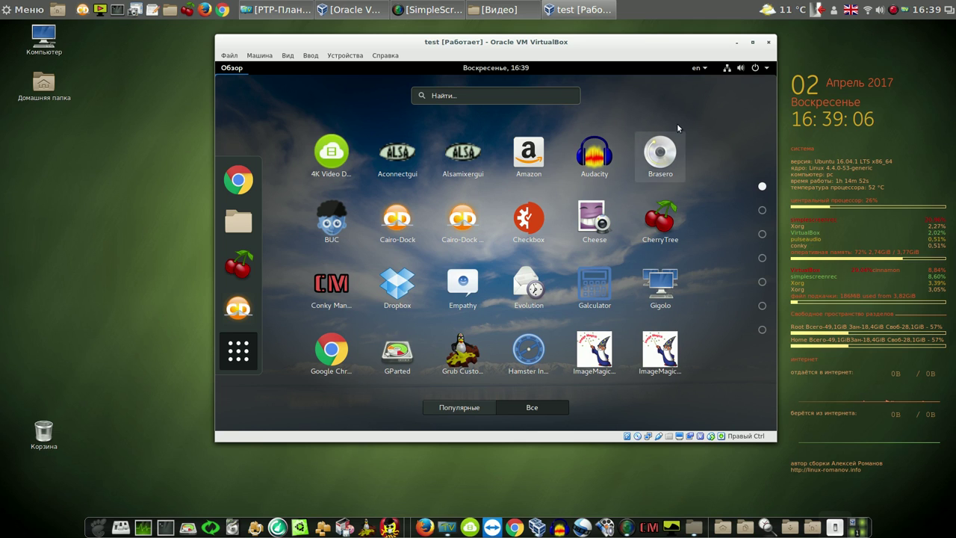
Log the current user out of the GNOME session and confirm ending the session
{"action": "left_click", "coordinate": [768, 70]}
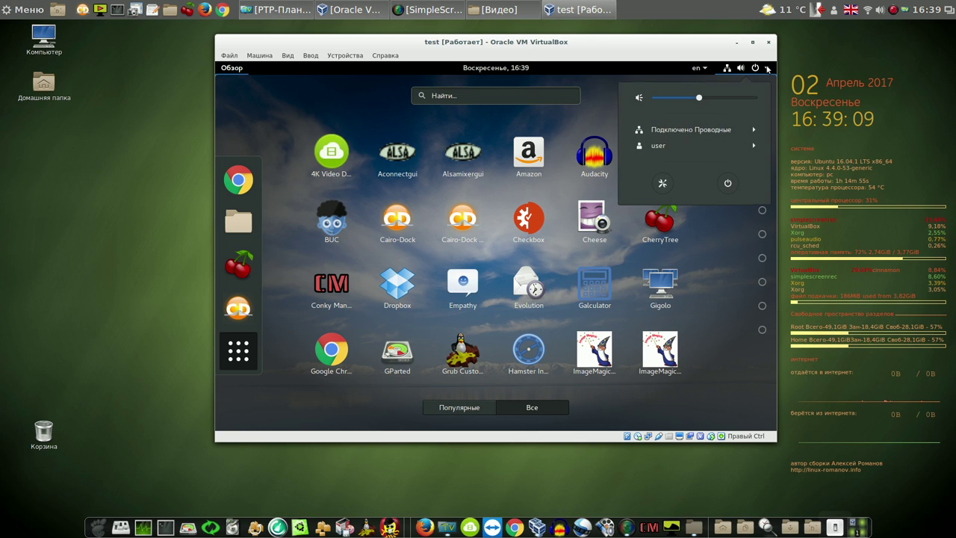
{"action": "left_click", "coordinate": [752, 147]}
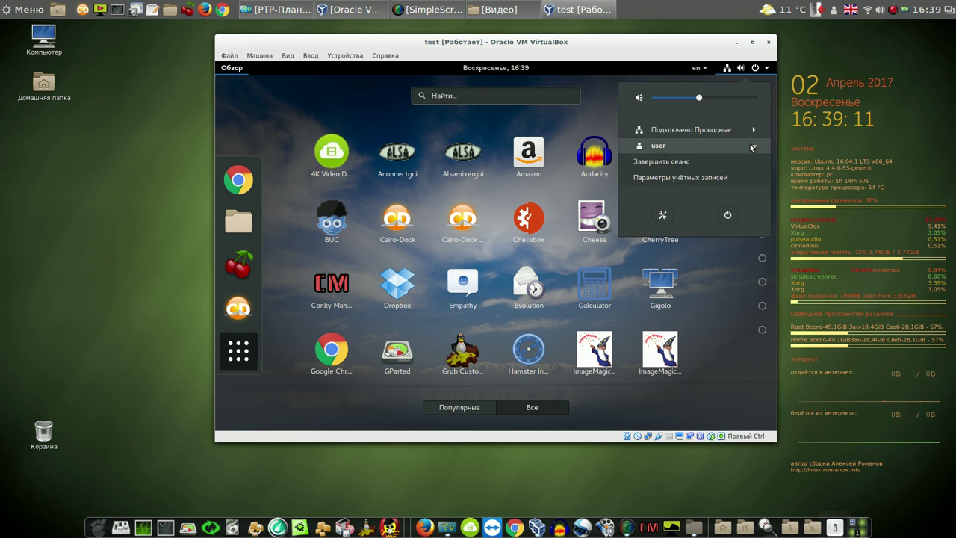
{"action": "left_click", "coordinate": [681, 162]}
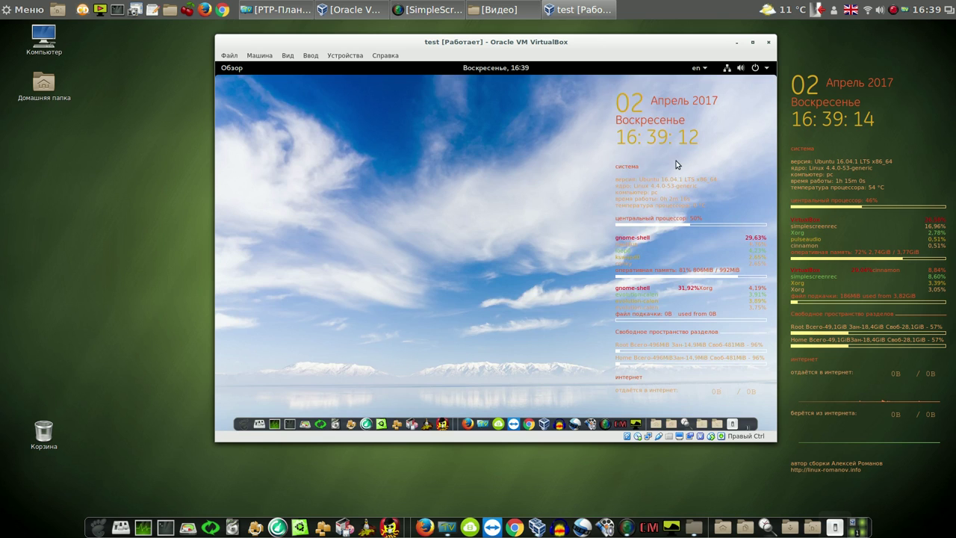
{"action": "key", "text": "ctrl+alt+Delete"}
{"action": "left_click", "coordinate": [558, 285]}
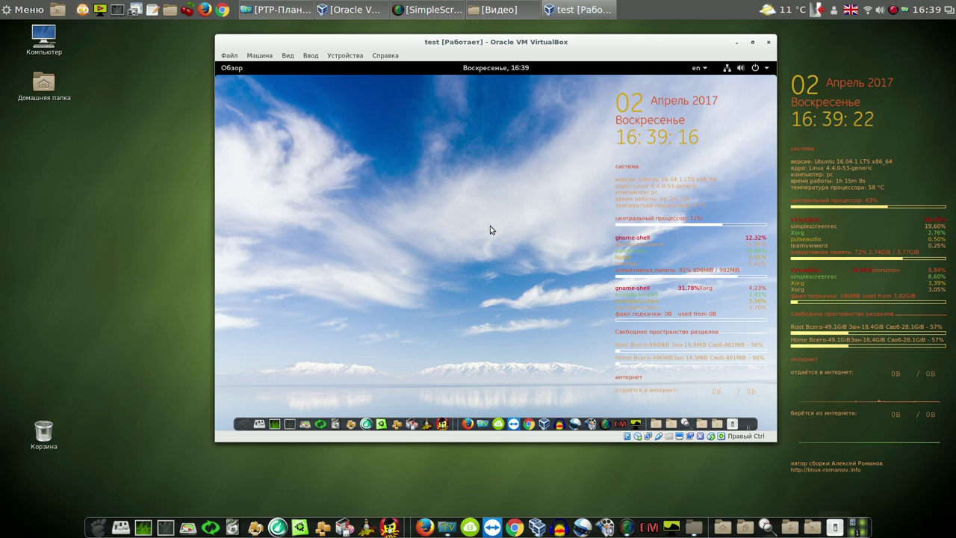
View the login screen's indicator menus, then close the test virtual machine with the option to power it off
{"action": "left_click", "coordinate": [680, 67]}
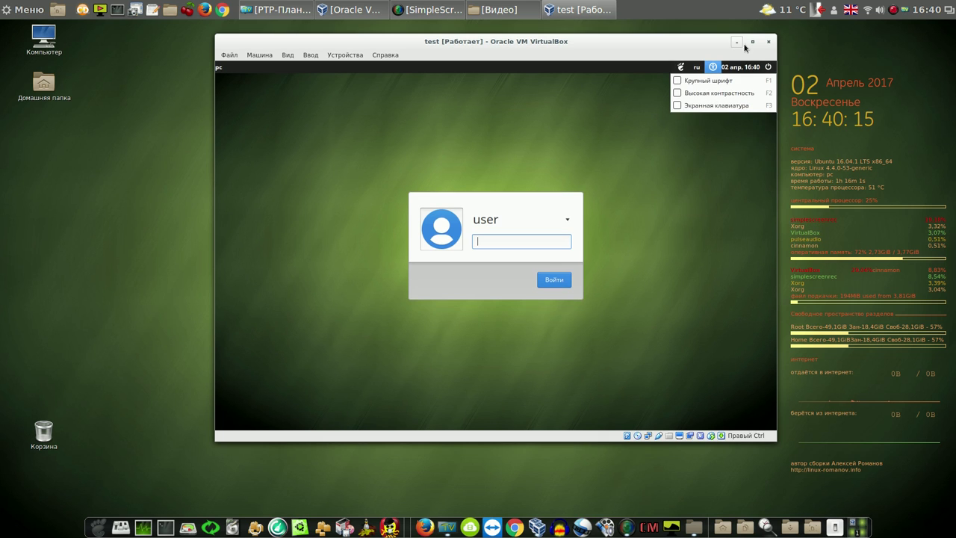
{"action": "left_click", "coordinate": [769, 43]}
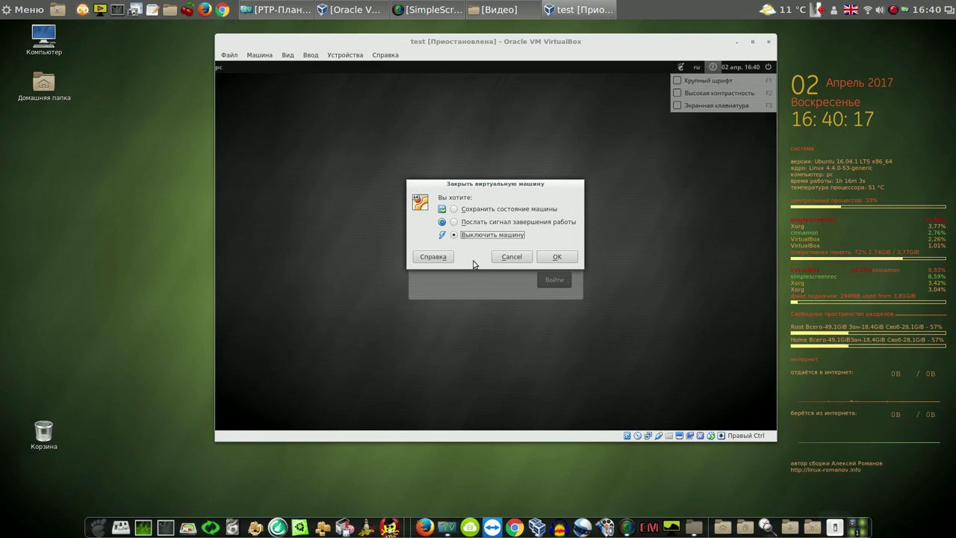
{"action": "left_click", "coordinate": [551, 258]}
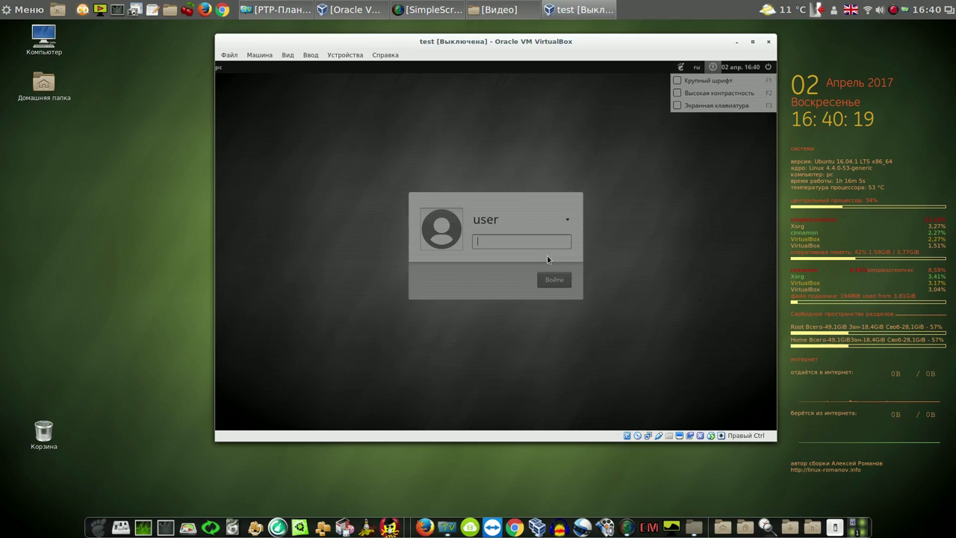